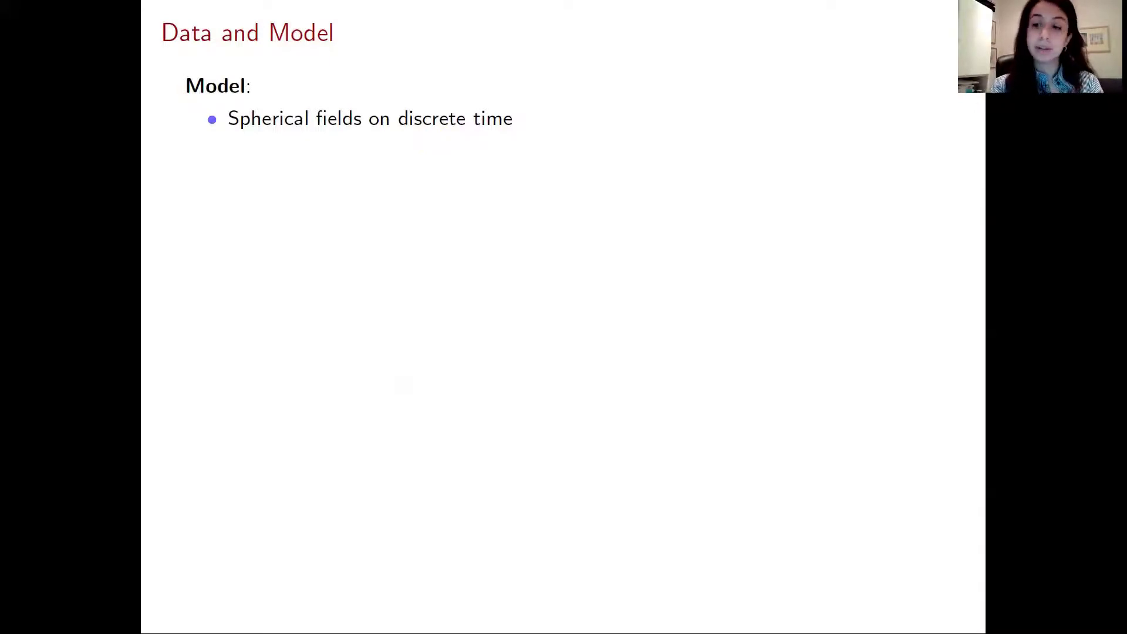
# Advance the Data and Model slide to show the SPHAR(p) model, change-point detection and AIC bullets
pyautogui.press('Right')
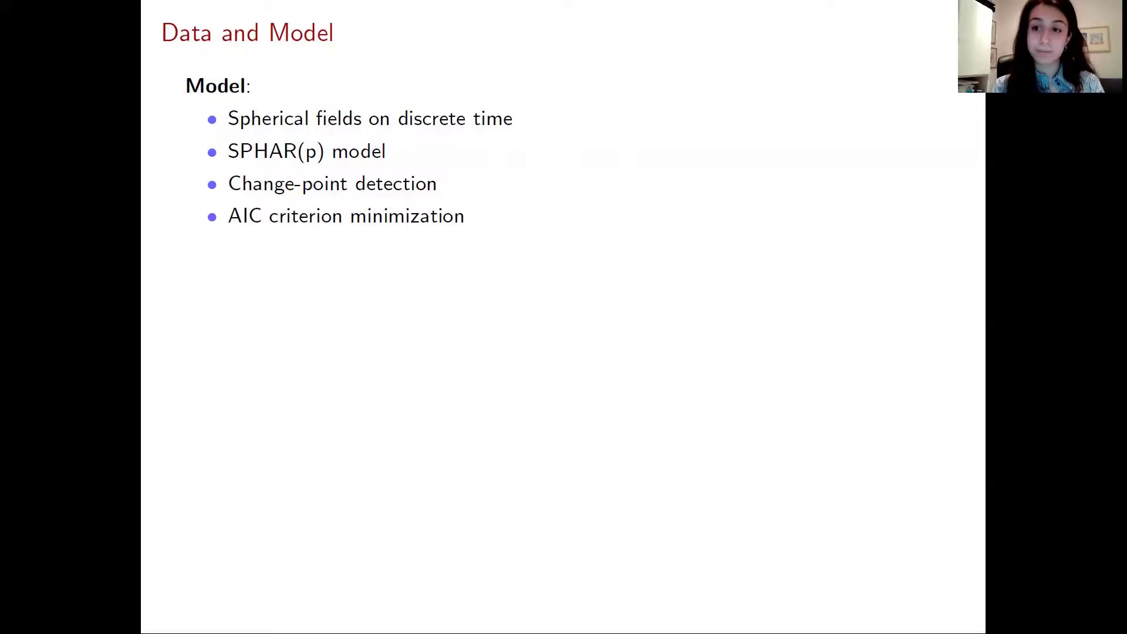
# Advance the overlays to show the temperature anomalies block and its monthly-averaging bullet
pyautogui.press('Right')
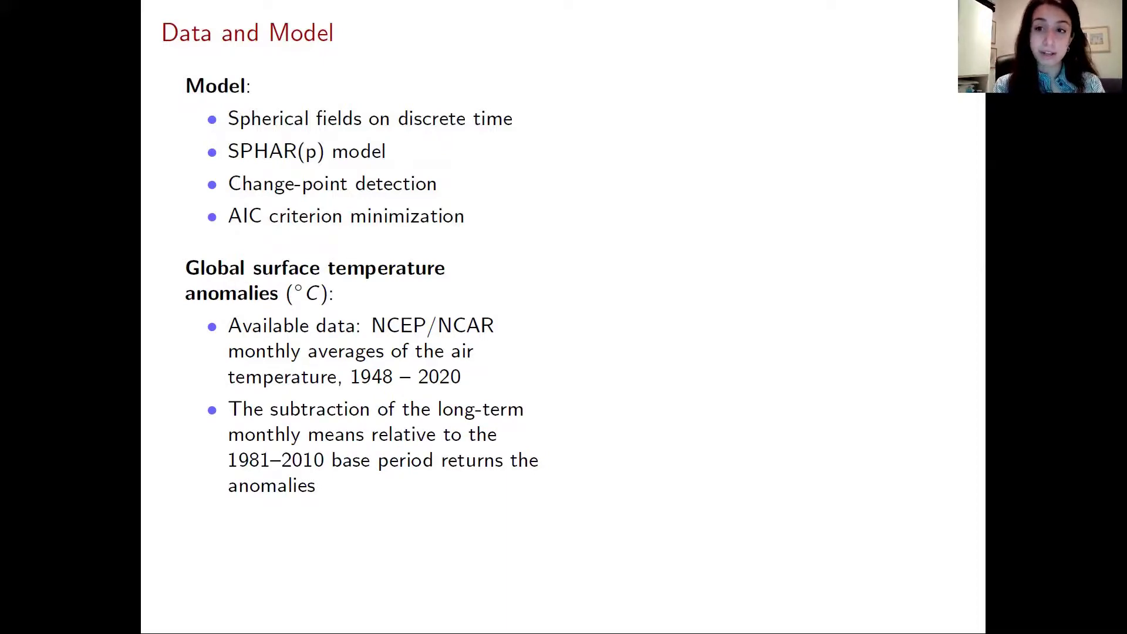
pyautogui.press('Right')
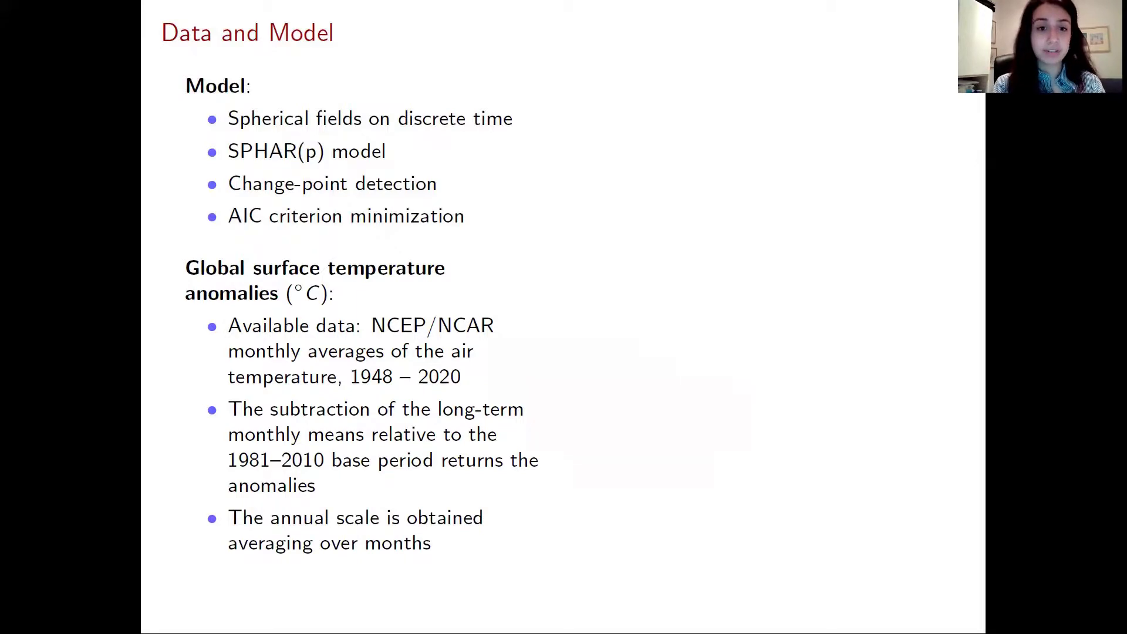
# Show the three anomaly sphere maps, then advance to the Thank you! slide
pyautogui.press('Right')
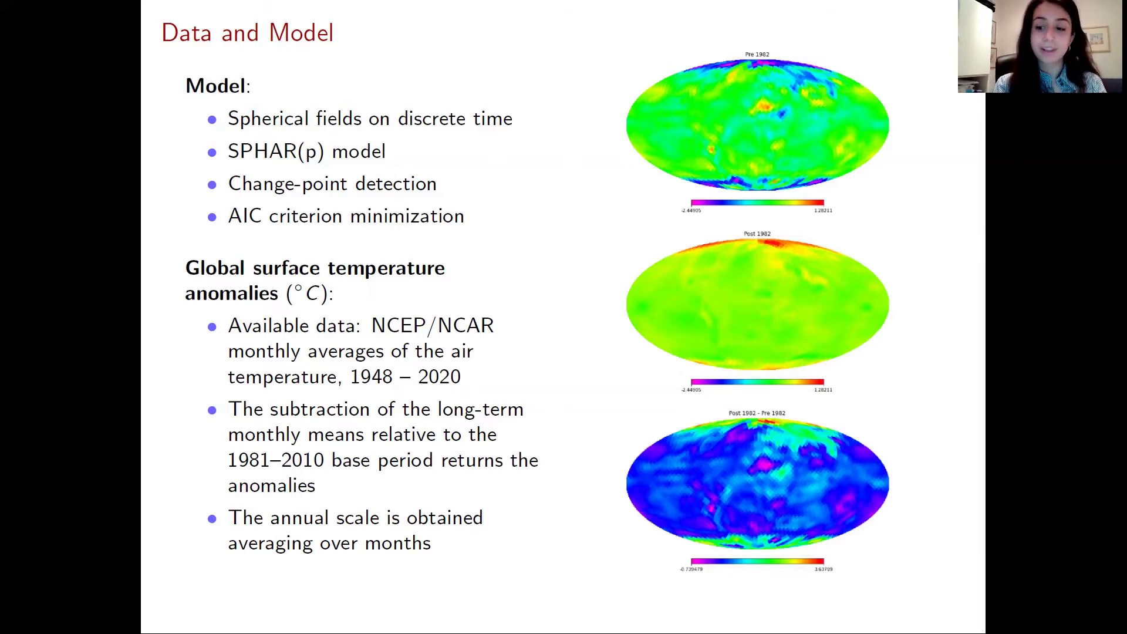
pyautogui.press('Right')
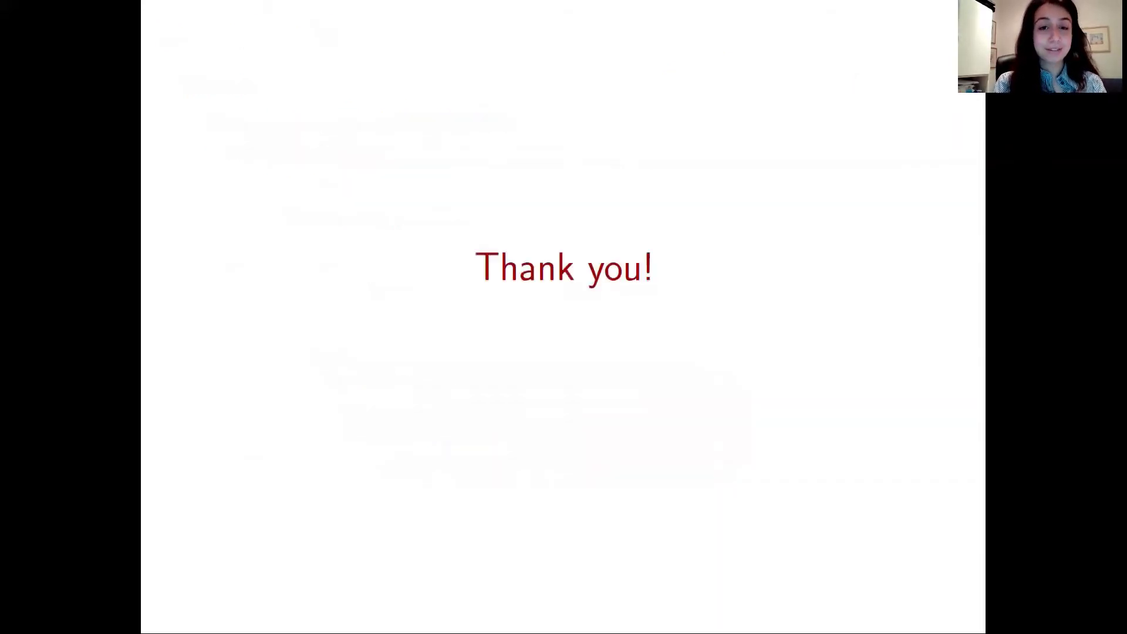